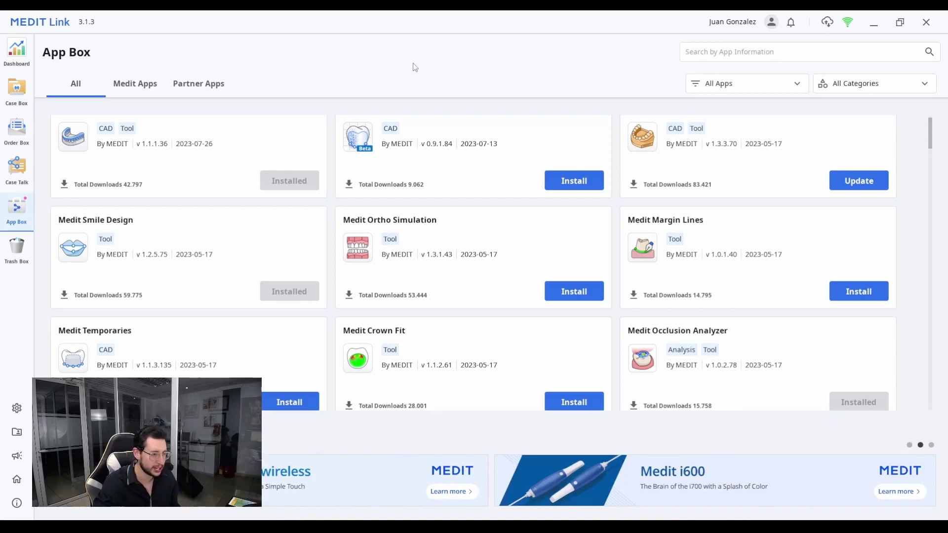
- Filter the App Box to Medit apps and review the details of the Medit Smile Design app
{"action": "scroll", "coordinate": [929, 143], "scroll_direction": "up", "scroll_amount": 1}
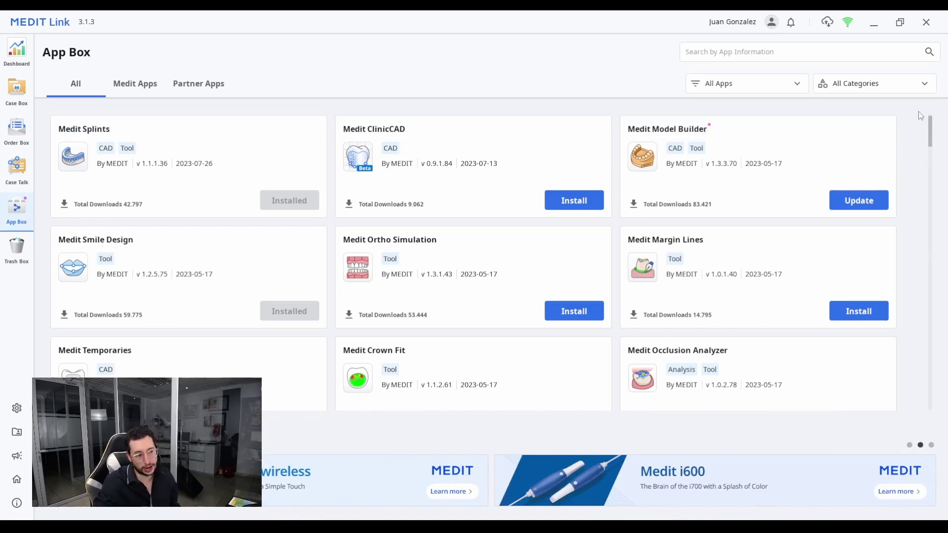
{"action": "scroll", "coordinate": [934, 239], "scroll_direction": "down", "scroll_amount": 3}
{"action": "left_click_drag", "start_coordinate": [934, 239], "coordinate": [938, 103]}
{"action": "left_click", "coordinate": [142, 91]}
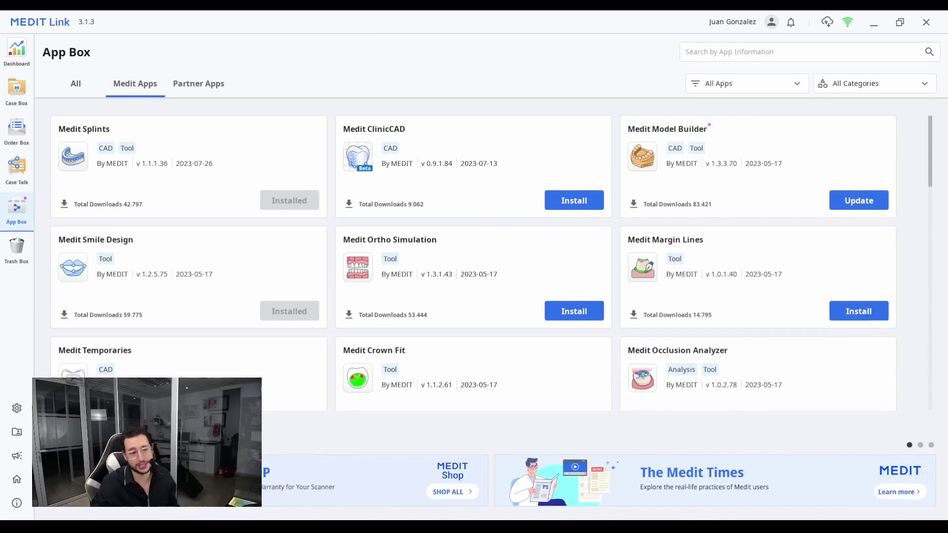
{"action": "mouse_move", "coordinate": [926, 146]}
{"action": "left_mouse_down"}
{"action": "mouse_move", "coordinate": [924, 376]}
{"action": "mouse_move", "coordinate": [925, 148]}
{"action": "left_mouse_up"}
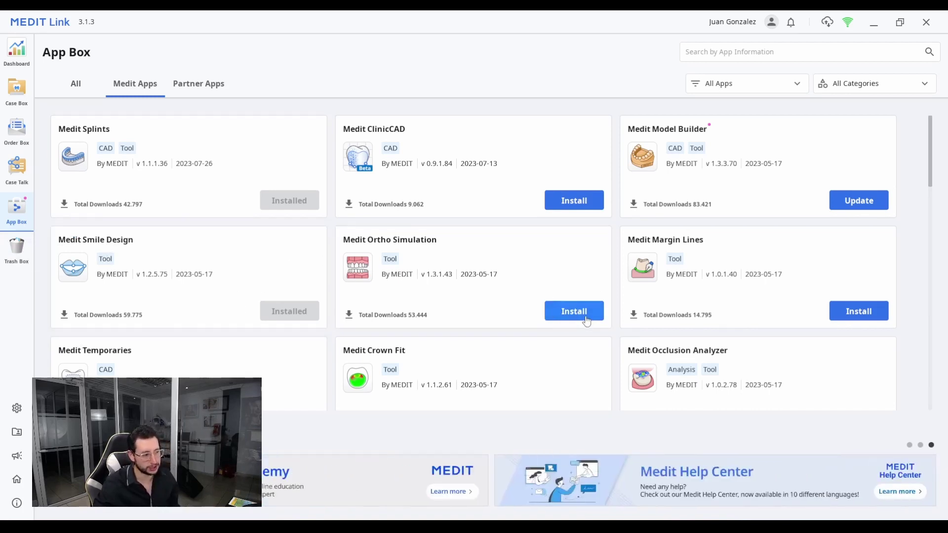
{"action": "left_click", "coordinate": [281, 311]}
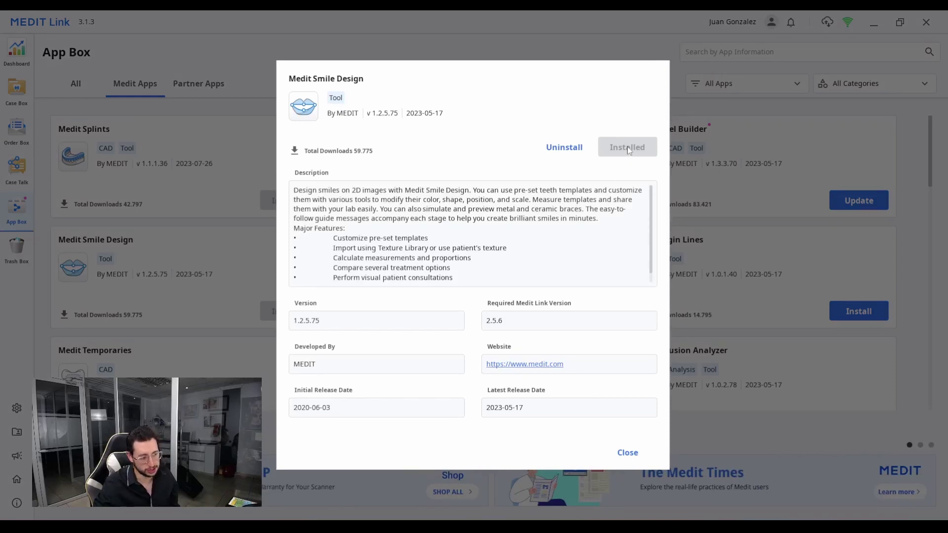
{"action": "left_click", "coordinate": [627, 453]}
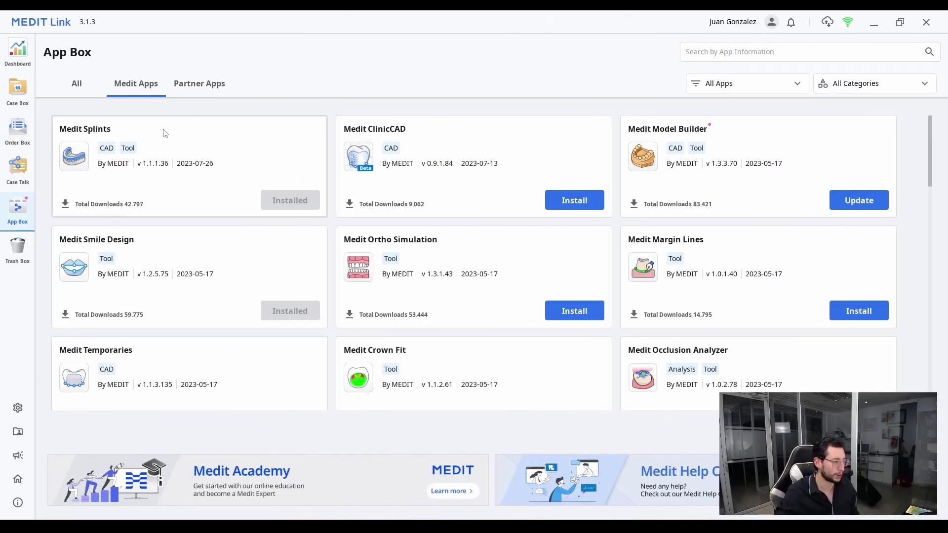
- Register a new case in the Case Box with the patient name "Paciente dsd", without starting a scan
{"action": "left_click", "coordinate": [22, 94]}
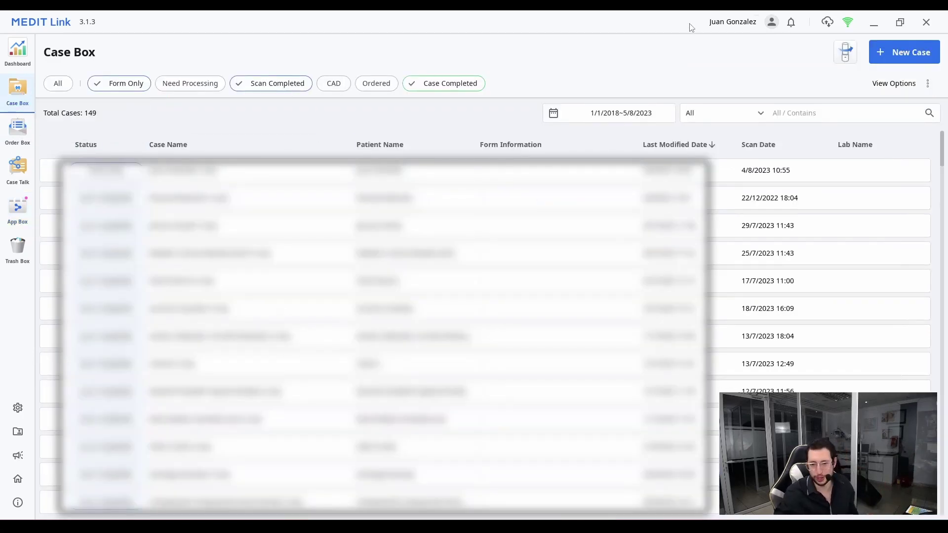
{"action": "left_click", "coordinate": [896, 45]}
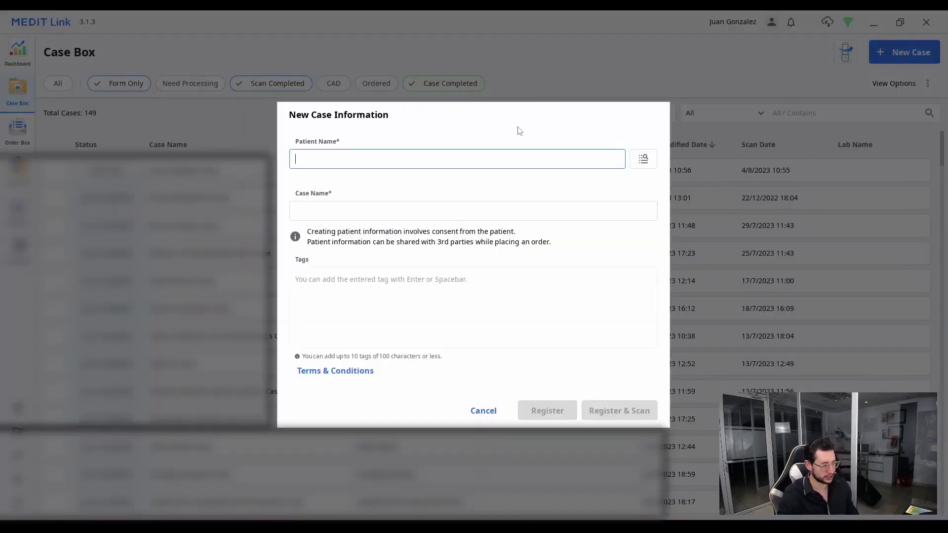
{"action": "type", "text": "Paciente dsd"}
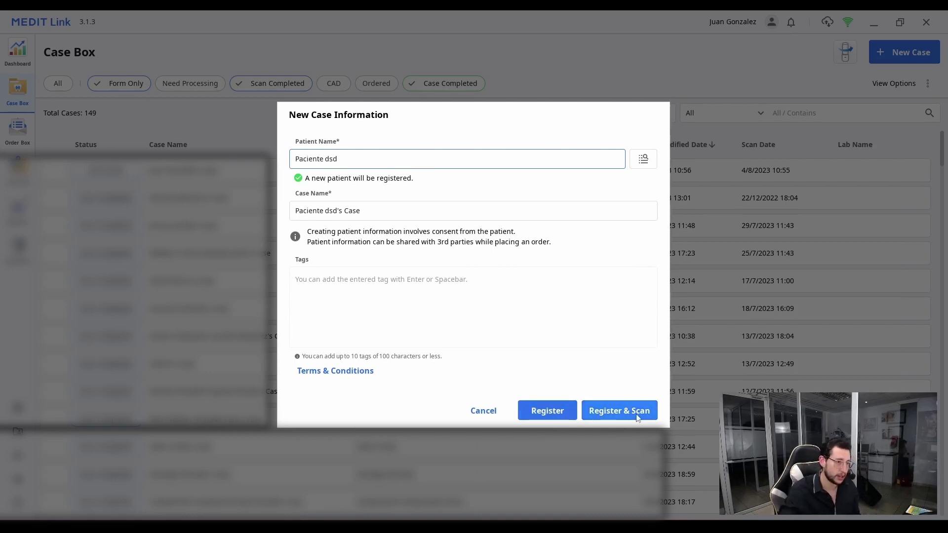
{"action": "left_click", "coordinate": [551, 413]}
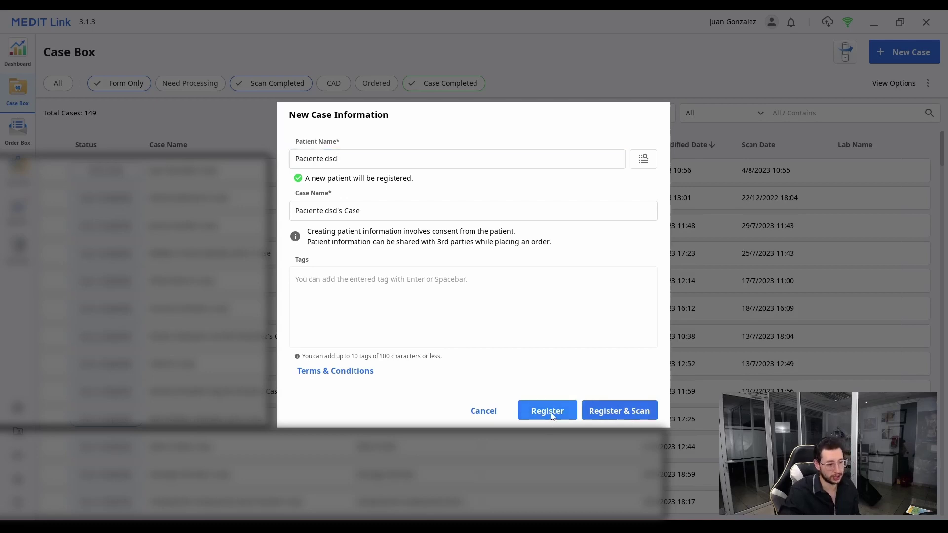
{"action": "left_click", "coordinate": [550, 414]}
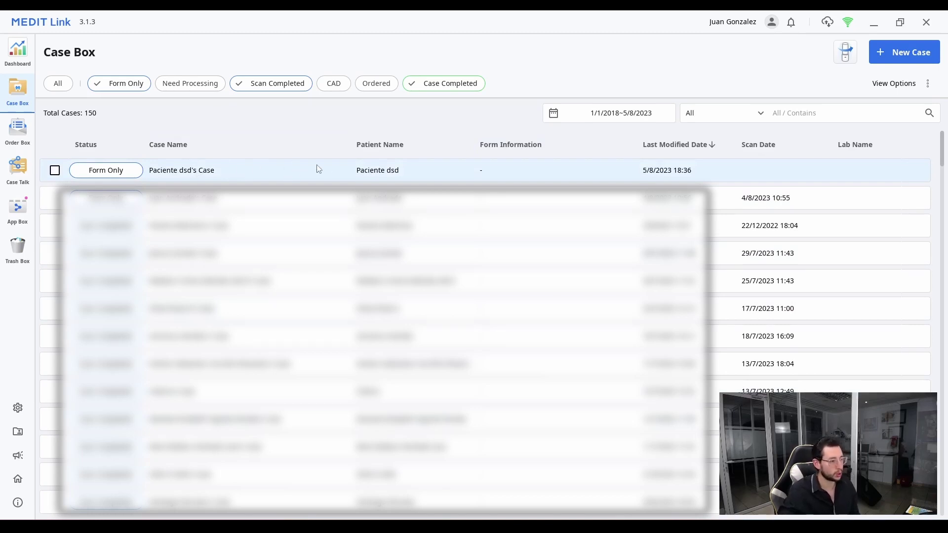
- Open the Paciente dsd case and launch Medit Smile Design from it, choosing to continue working past the welcome dialog
{"action": "double_click", "coordinate": [184, 173]}
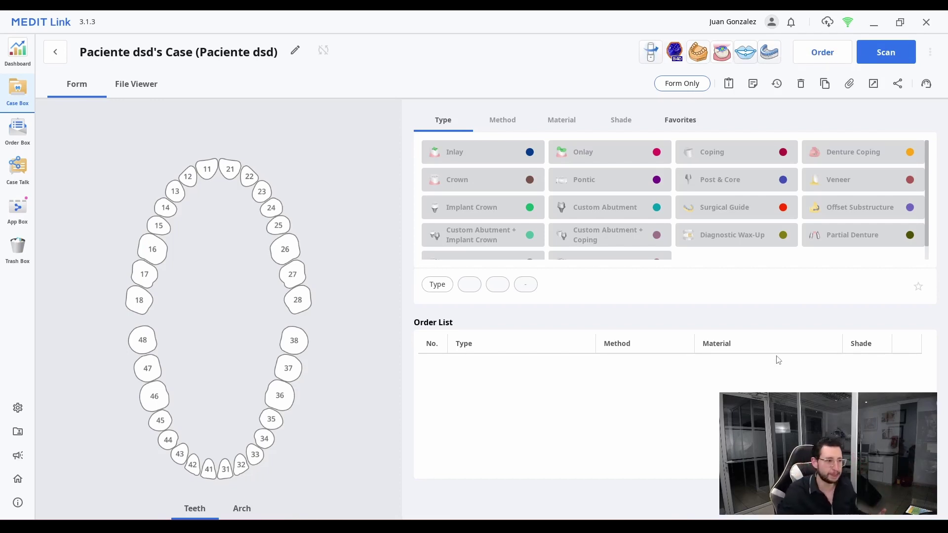
{"action": "left_click", "coordinate": [745, 57]}
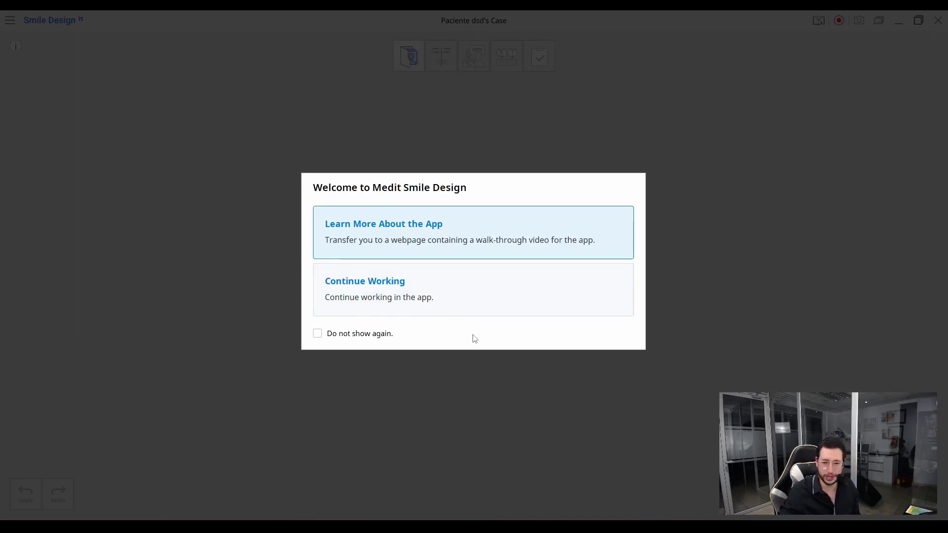
{"action": "left_click", "coordinate": [318, 333]}
{"action": "left_click", "coordinate": [317, 333]}
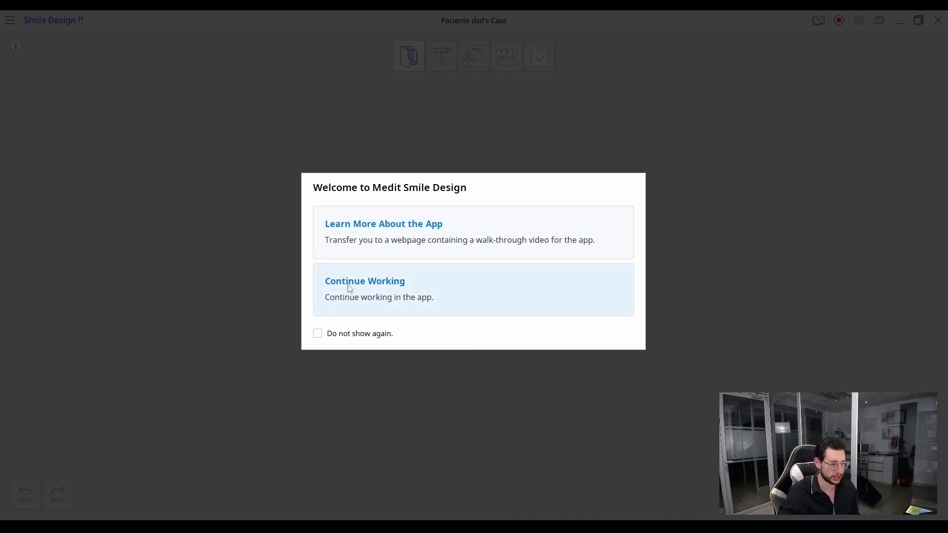
{"action": "left_click", "coordinate": [417, 300]}
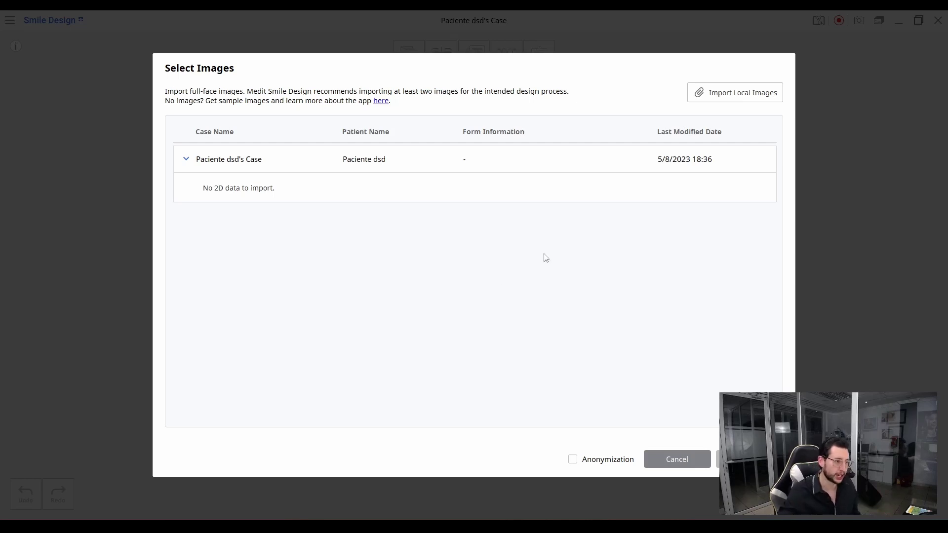
- Import the local face photos IMG_0337.JPG and IMG_0338.JPG into the smile design
{"action": "left_click", "coordinate": [729, 94]}
{"action": "left_click_drag", "start_coordinate": [296, 246], "coordinate": [286, 204]}
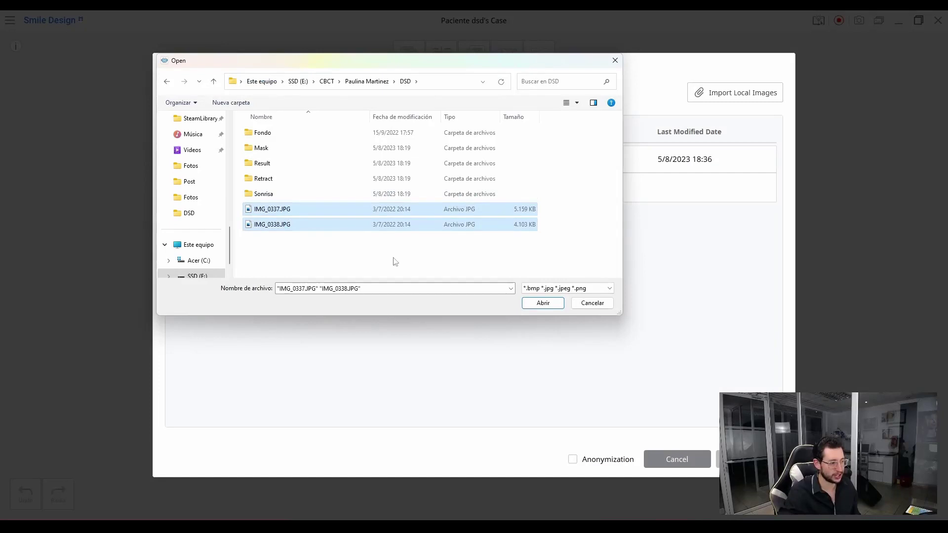
{"action": "left_click", "coordinate": [555, 304]}
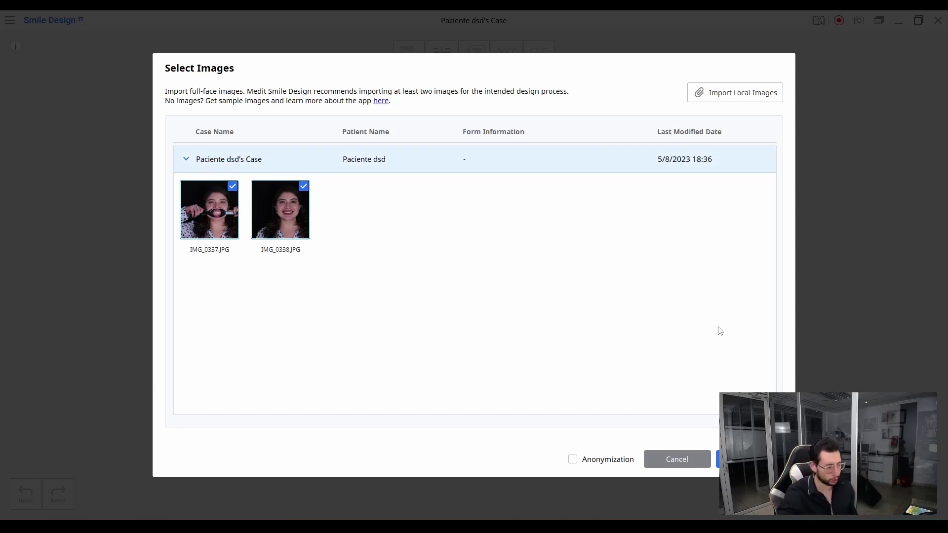
{"action": "left_click", "coordinate": [747, 459]}
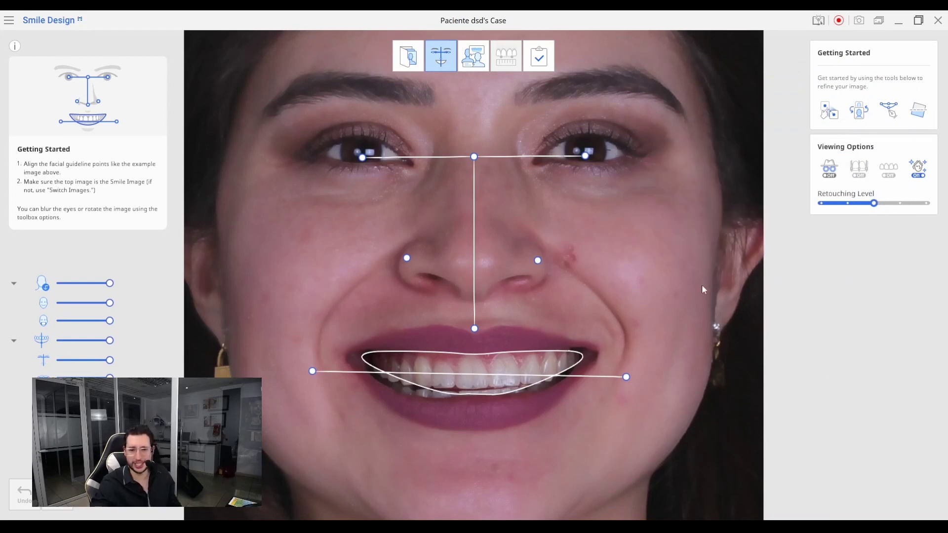
- Slightly reduce the opacity of the smile photo, leaving the guideline layers fully visible
{"action": "scroll", "coordinate": [692, 292], "scroll_direction": "down", "scroll_amount": 1}
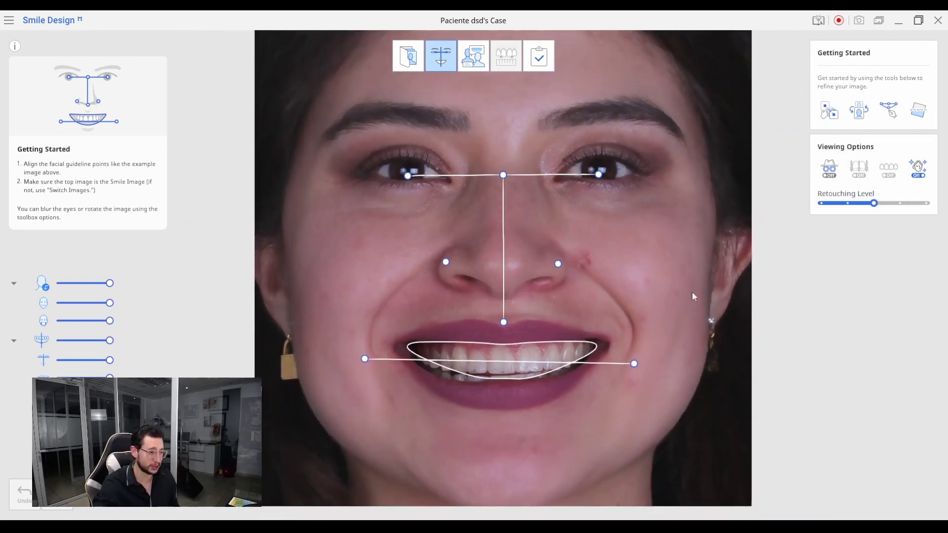
{"action": "scroll", "coordinate": [691, 291], "scroll_direction": "down", "scroll_amount": 2}
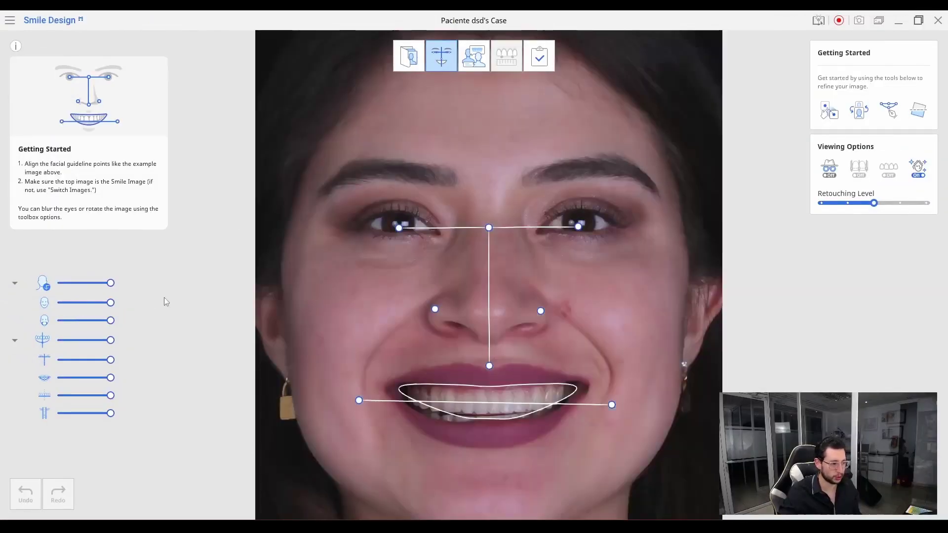
{"action": "left_click_drag", "start_coordinate": [110, 303], "coordinate": [110, 322]}
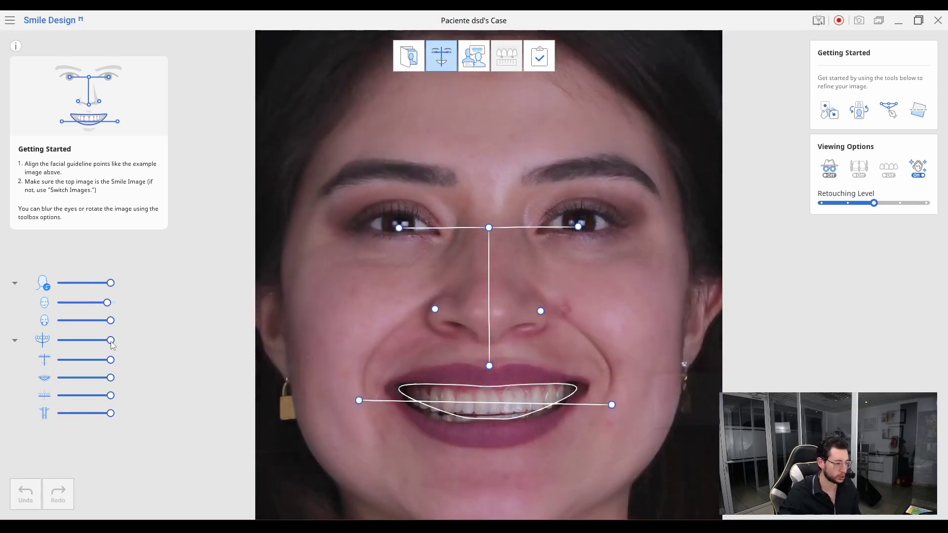
{"action": "left_click_drag", "start_coordinate": [112, 343], "coordinate": [145, 438]}
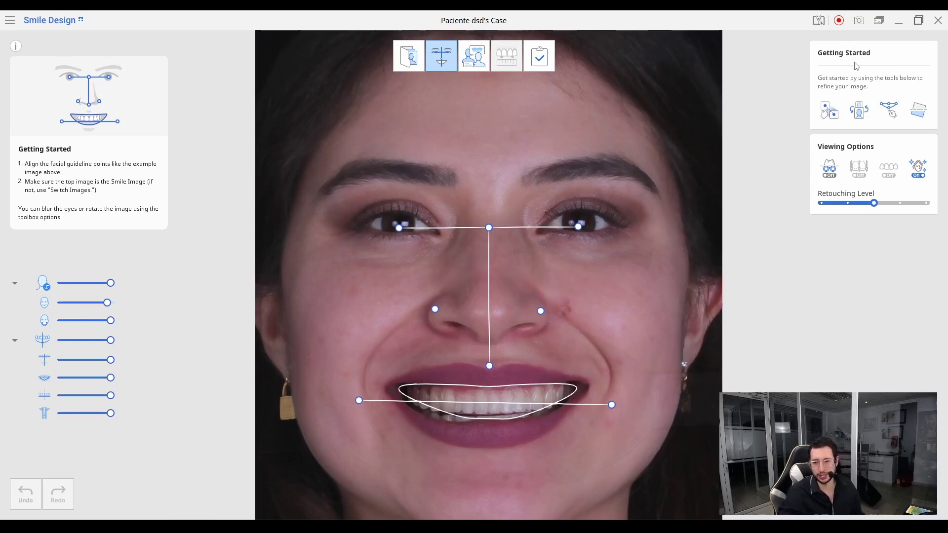
- Start manual alignment of the two photos and shift the image to match the teeth within the smile
{"action": "left_click", "coordinate": [831, 114]}
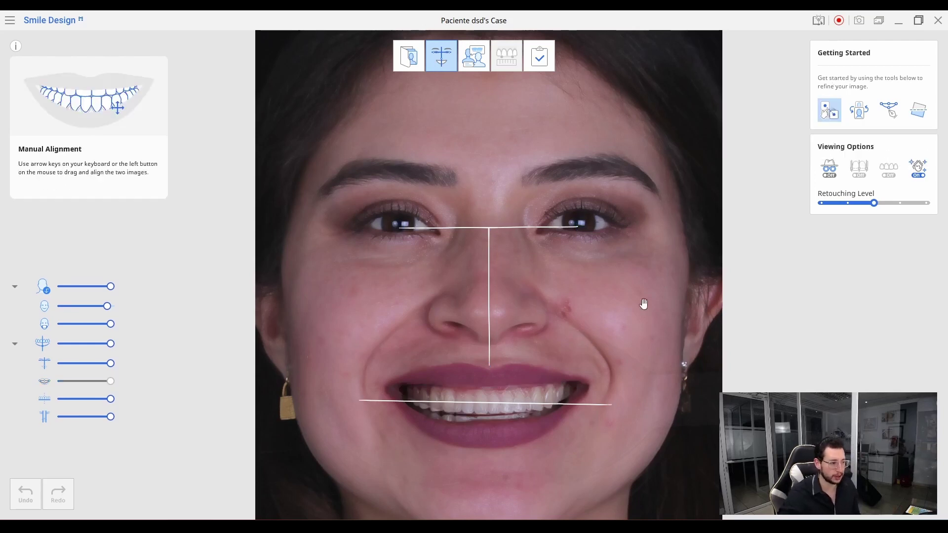
{"action": "left_click_drag", "start_coordinate": [647, 296], "coordinate": [655, 212]}
{"action": "scroll", "coordinate": [627, 308], "scroll_direction": "up", "scroll_amount": 1}
{"action": "scroll", "coordinate": [628, 308], "scroll_direction": "up", "scroll_amount": 1}
{"action": "scroll", "coordinate": [658, 232], "scroll_direction": "up", "scroll_amount": 2}
{"action": "scroll", "coordinate": [651, 253], "scroll_direction": "down", "scroll_amount": 1}
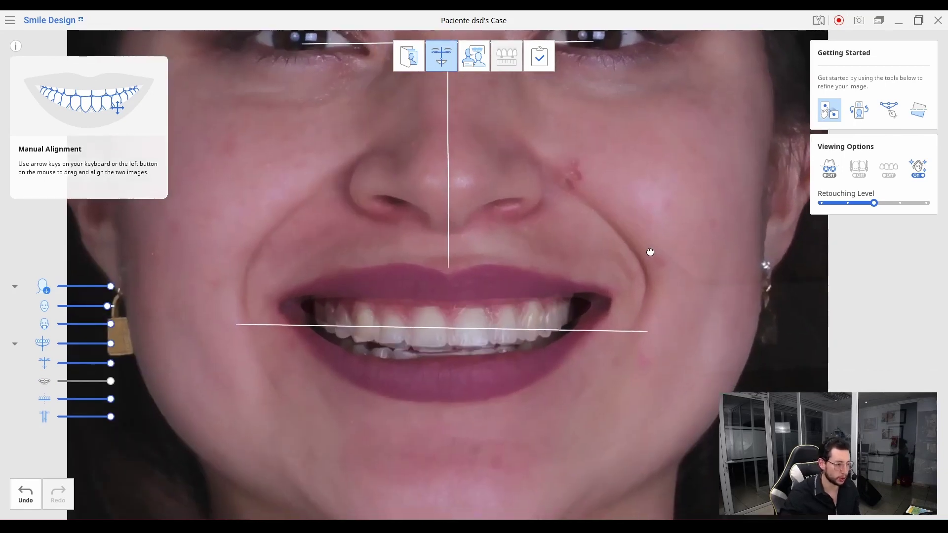
{"action": "scroll", "coordinate": [650, 253], "scroll_direction": "up", "scroll_amount": 1}
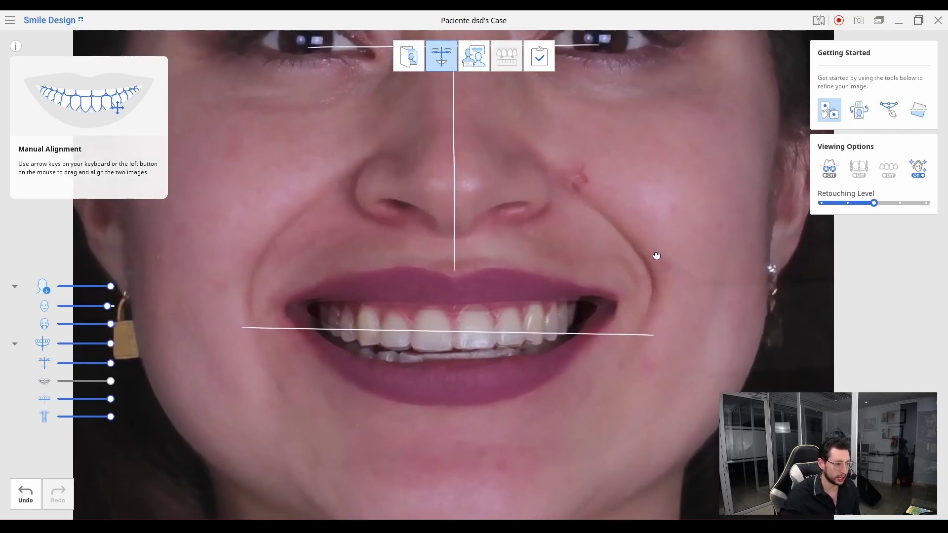